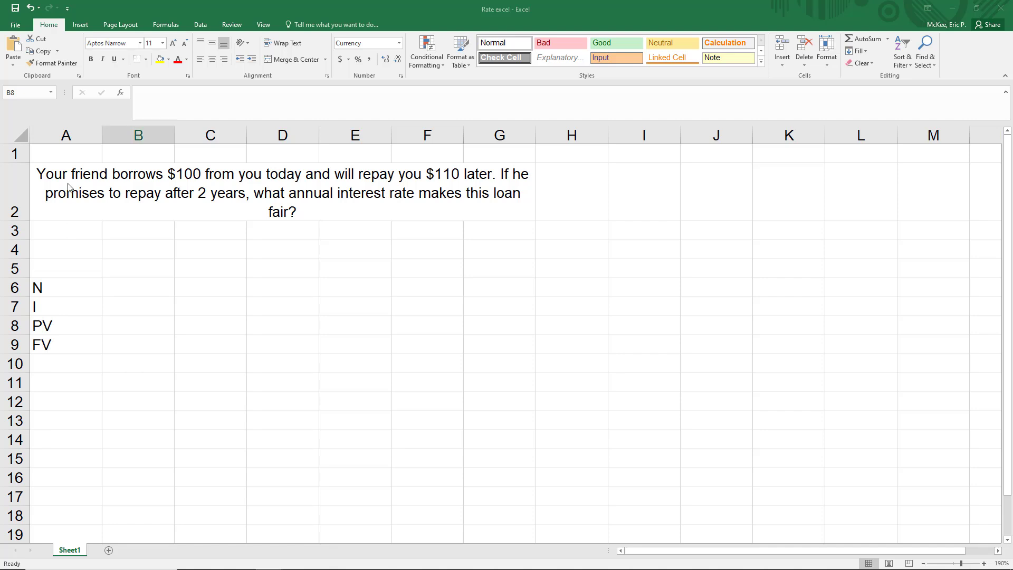
left_click_drag(64, 153, 534, 230)
left_click(534, 231)
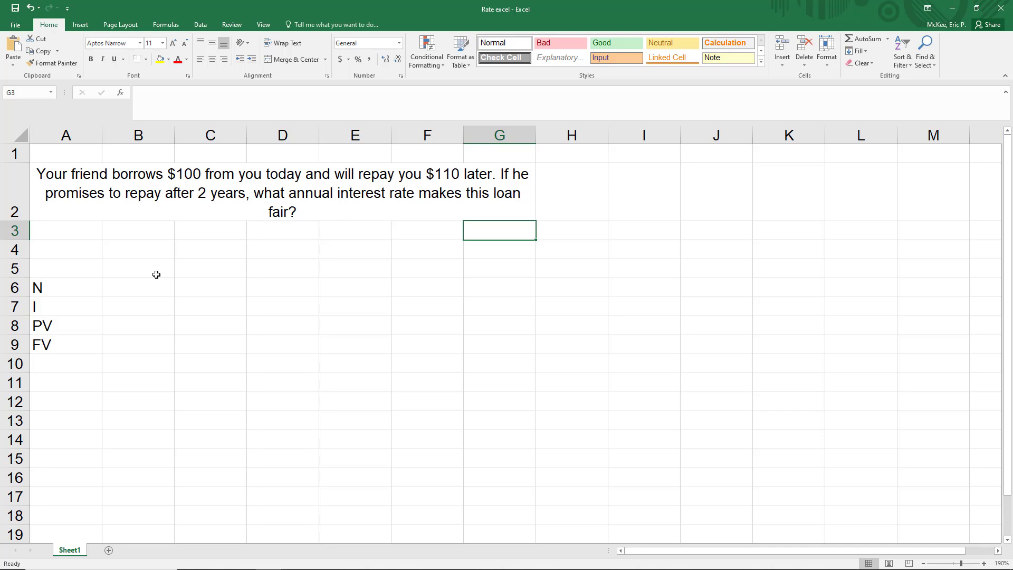
- Fill in the loan inputs next to their labels: 2 for N, 100 for PV and 110 for FV, leaving I blank
left_click(124, 289)
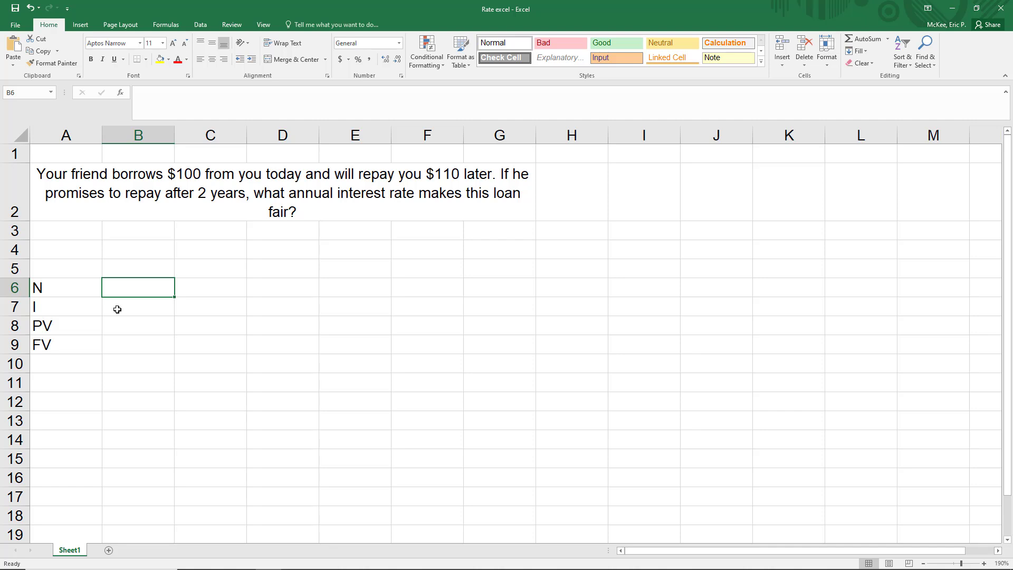
type("2")
key("Return")
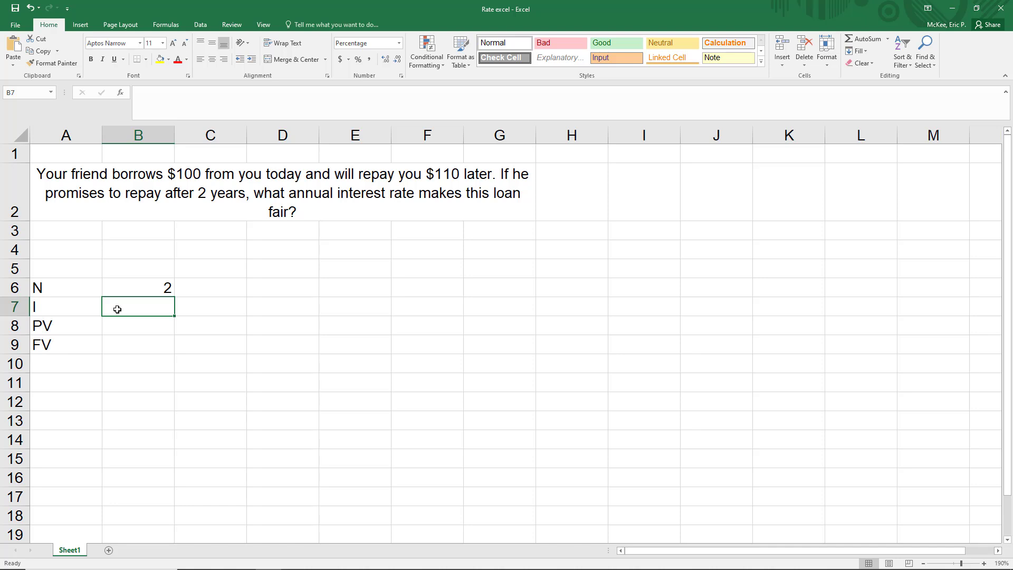
key("Return")
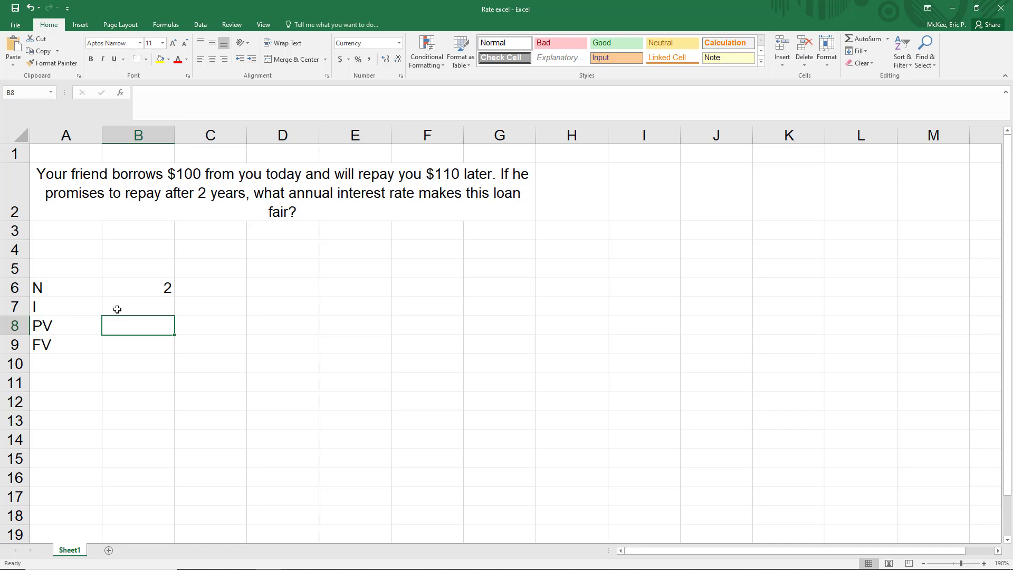
type("100")
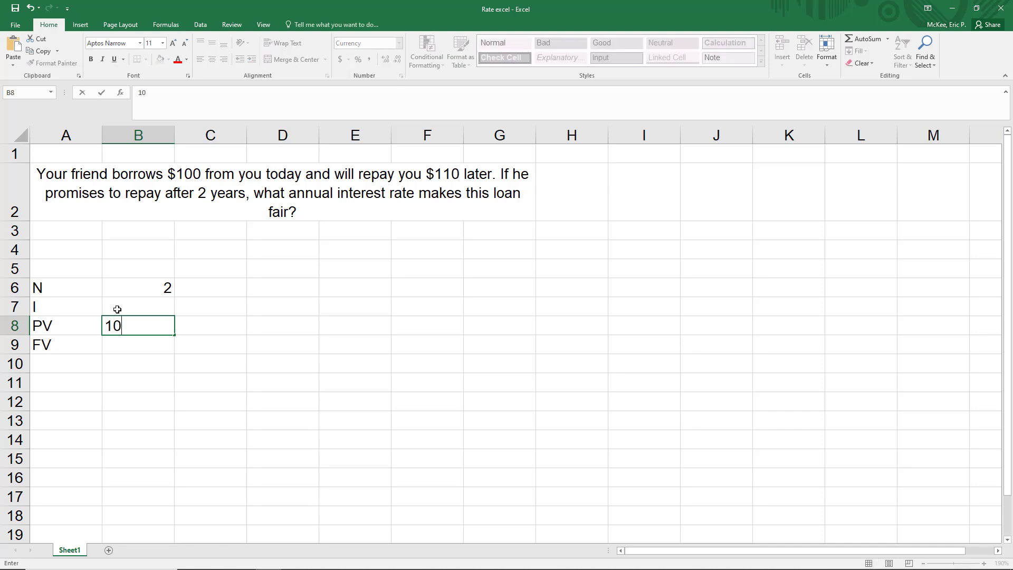
key("Return")
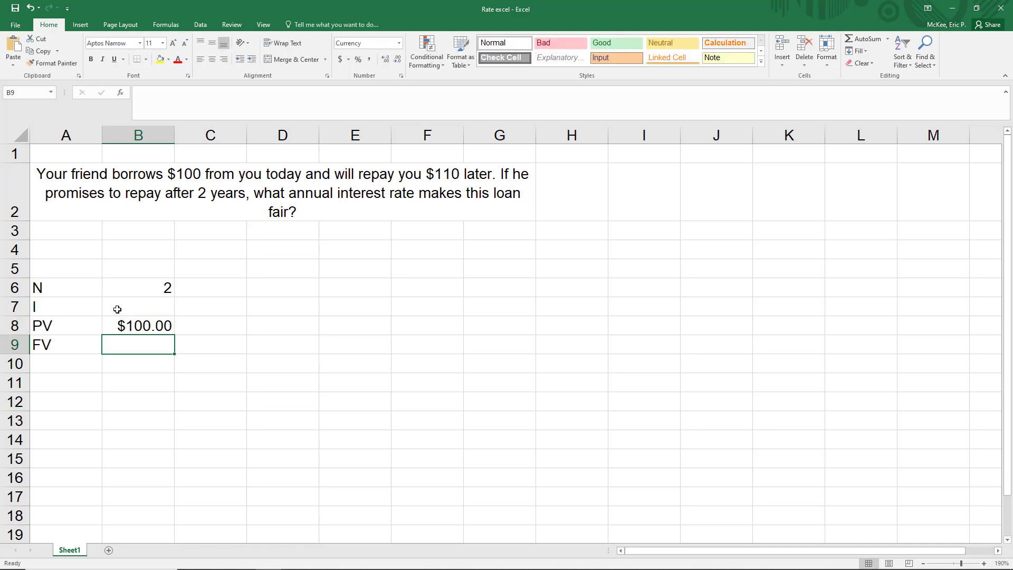
type("110")
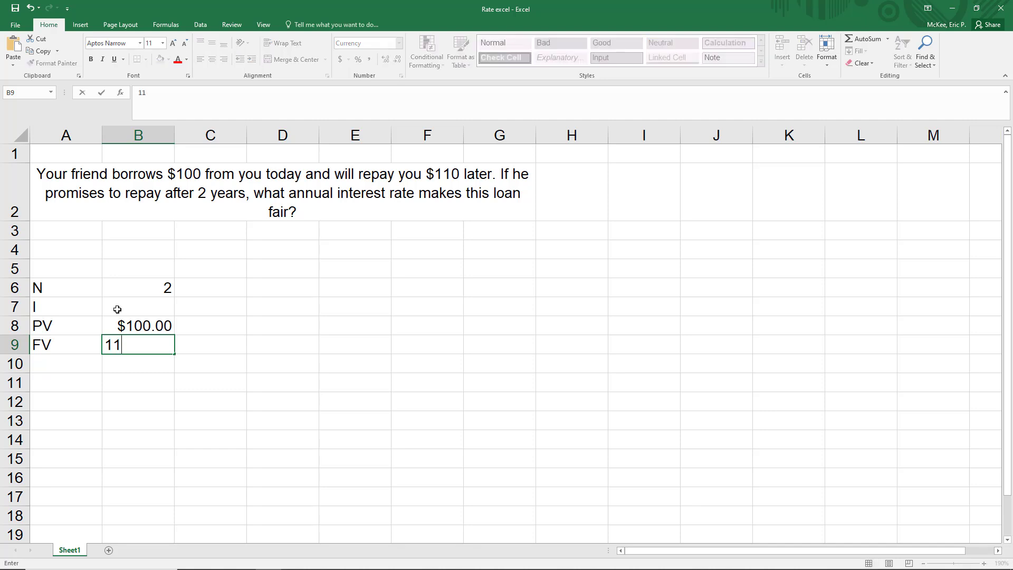
key("Return")
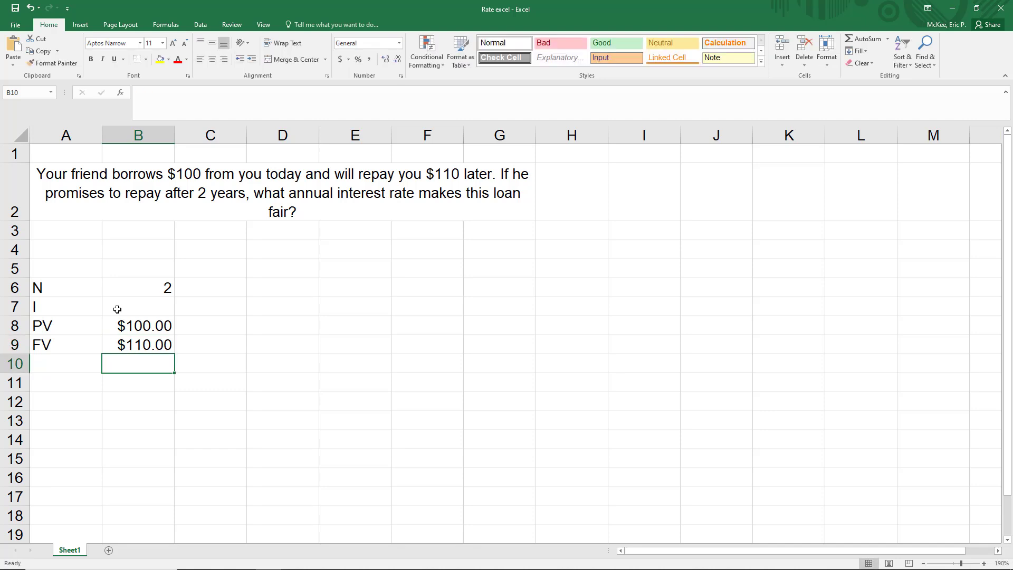
- Change the PV in cell B8 to -100 so the loan counts as a cash outflow
left_click(139, 324)
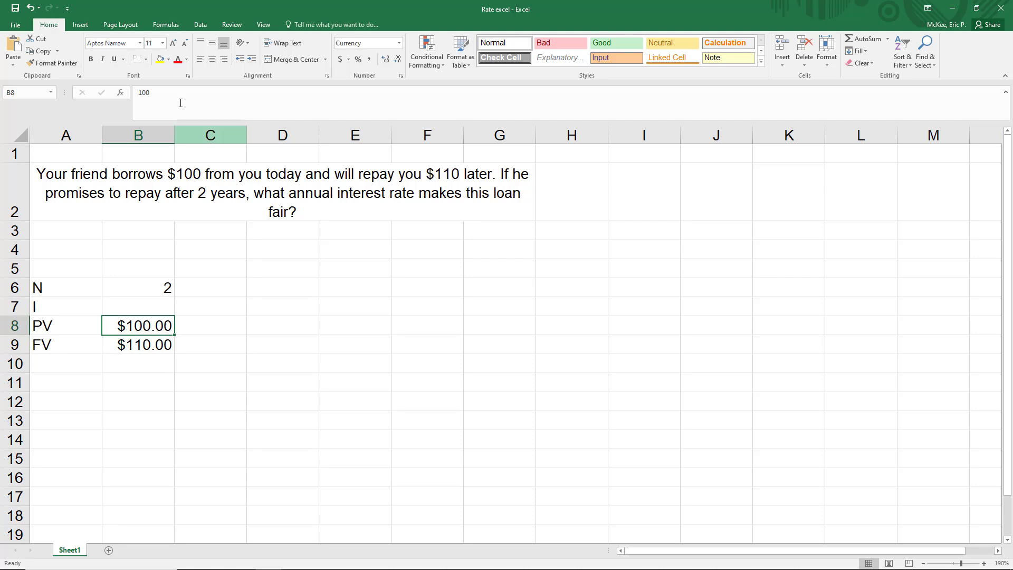
left_click(141, 94)
type("-")
key("Return")
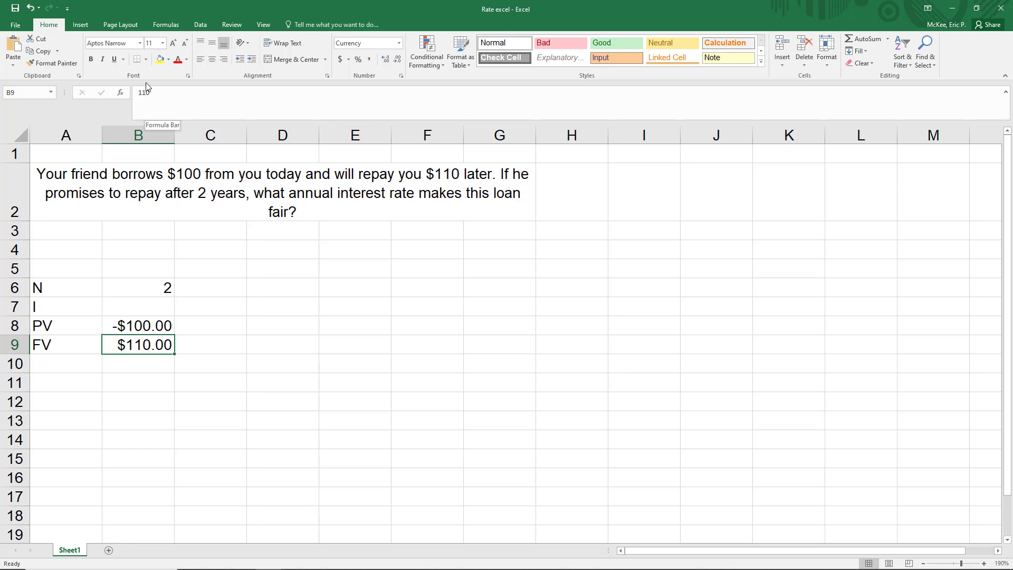
- Calculate the annual interest rate in cell B7 with the formula =RATE(2,0,-100,110)
left_click(141, 305)
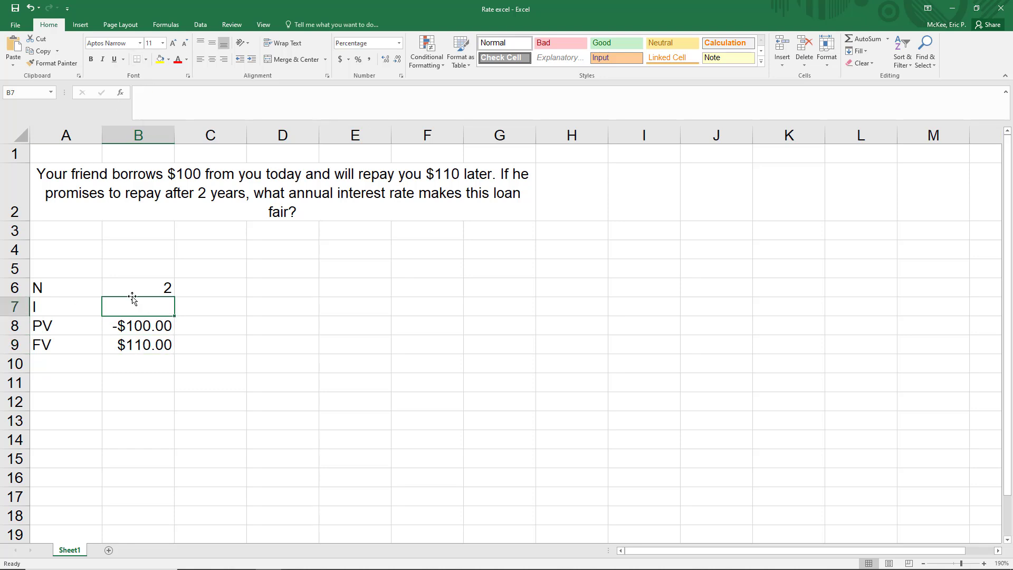
type("=")
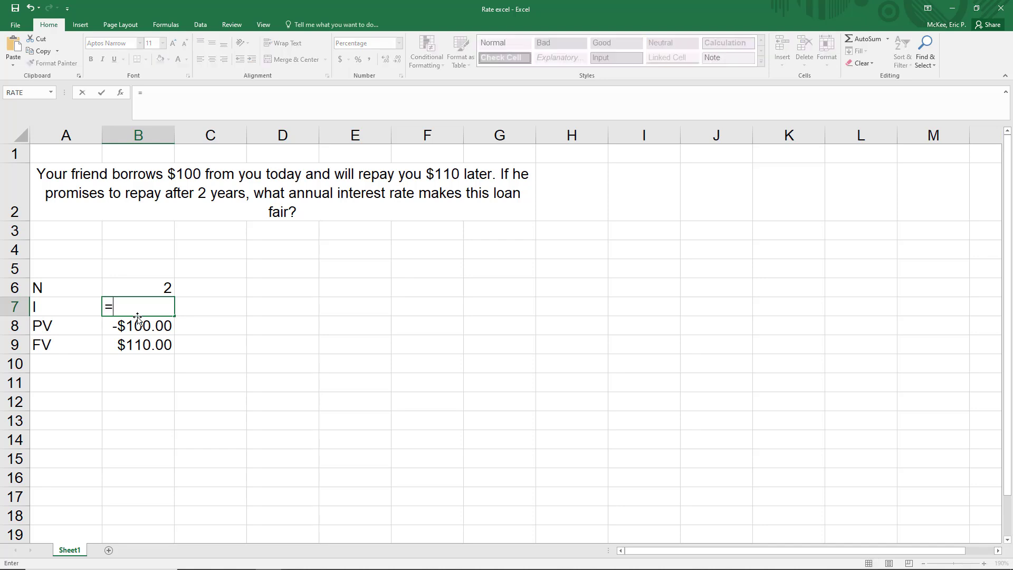
type("rate(")
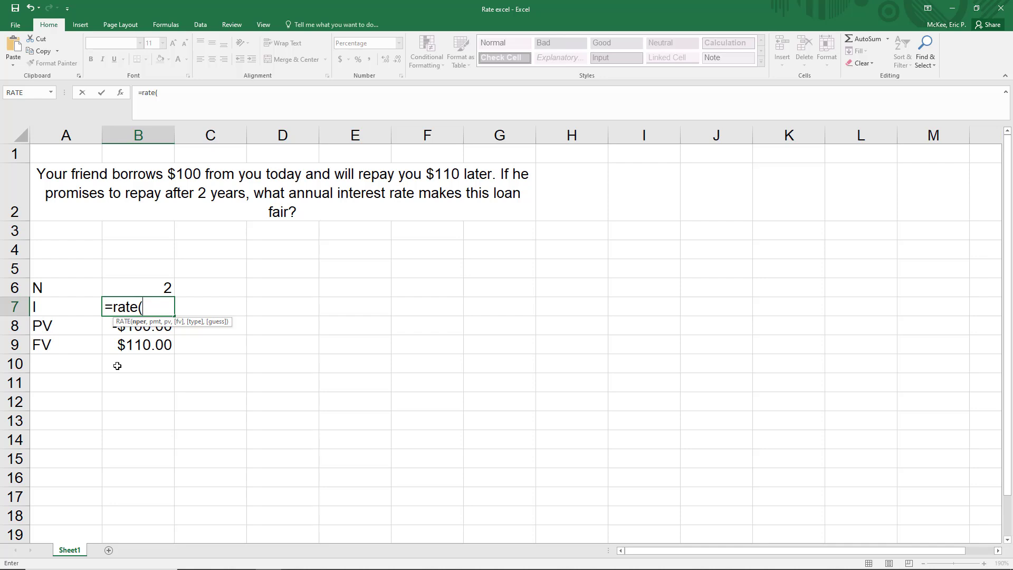
type("2,")
type("0,-100,")
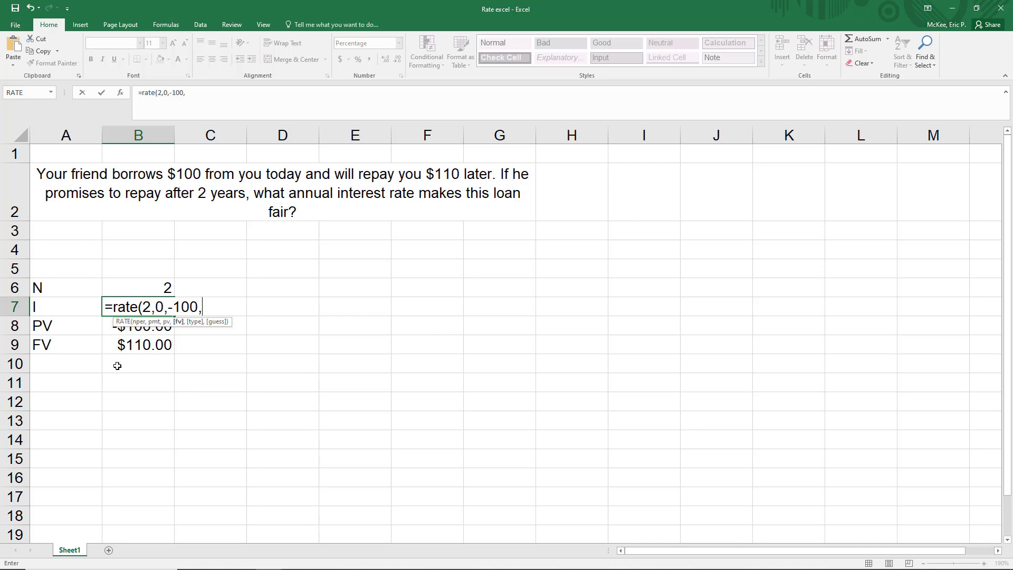
type("110")
type(")")
key("Return")
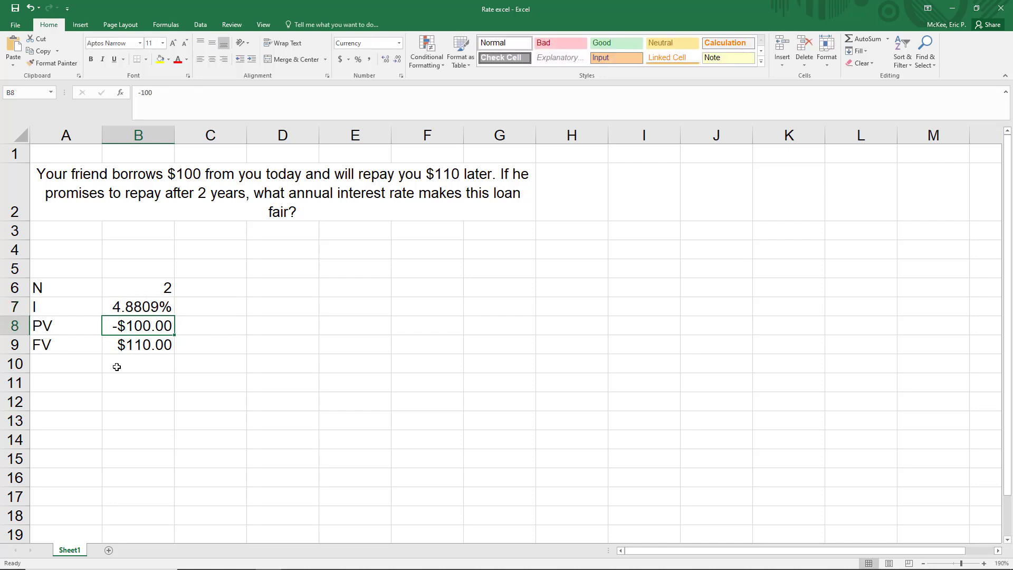
left_click(89, 306)
key("shift+Right")
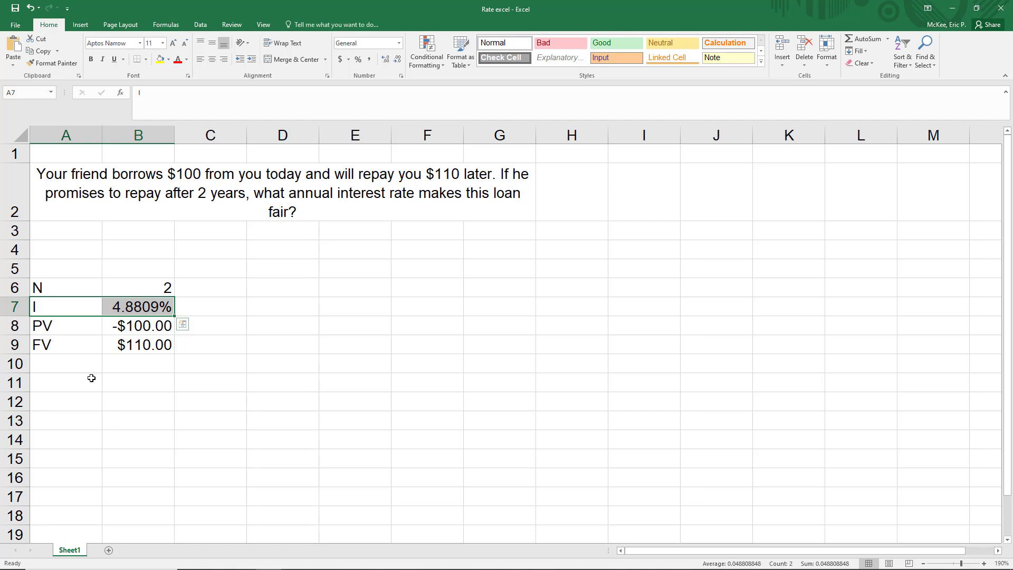
- Rewrite the rate formula in B7 with cell references as =RATE(B6,0,B8,B9), keeping the payment at 0
left_click(158, 306)
left_click(201, 93)
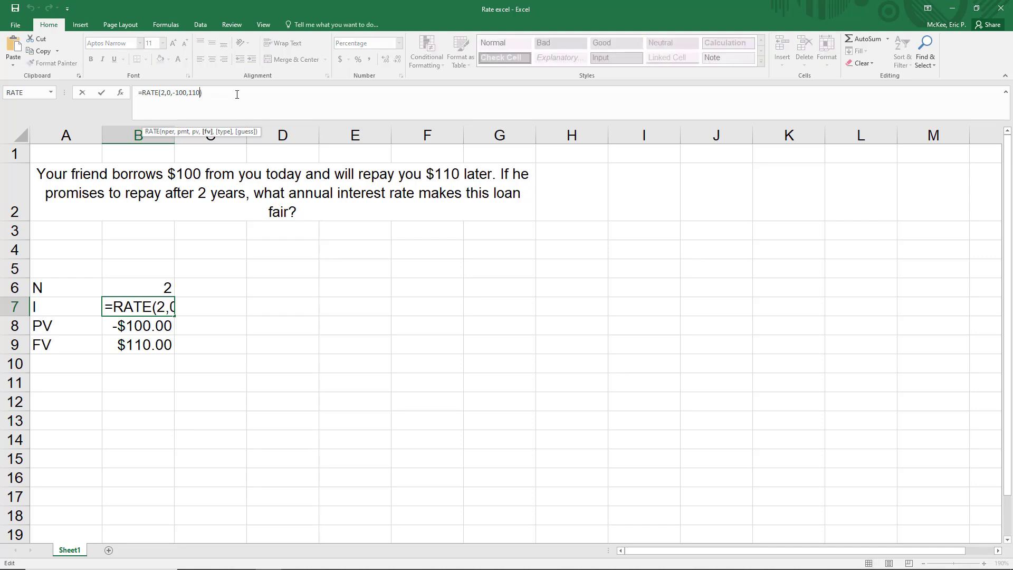
key("BackSpace")
key("BackSpace")
key("BackSpace")
key("BackSpace")
key("BackSpace")
key("BackSpace")
key("BackSpace")
key("BackSpace")
key("BackSpace")
key("BackSpace")
key("BackSpace")
key("BackSpace")
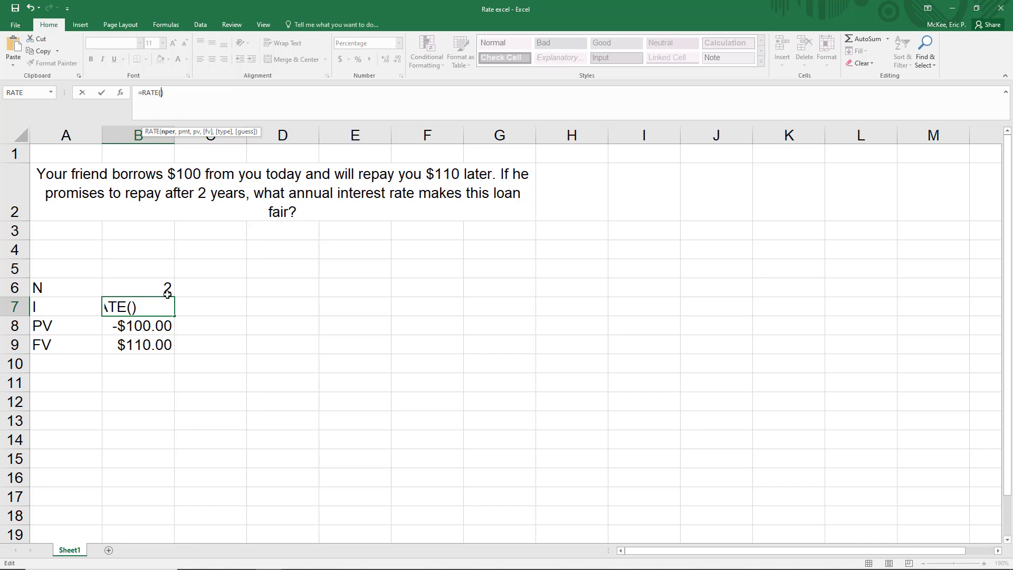
type("b6,")
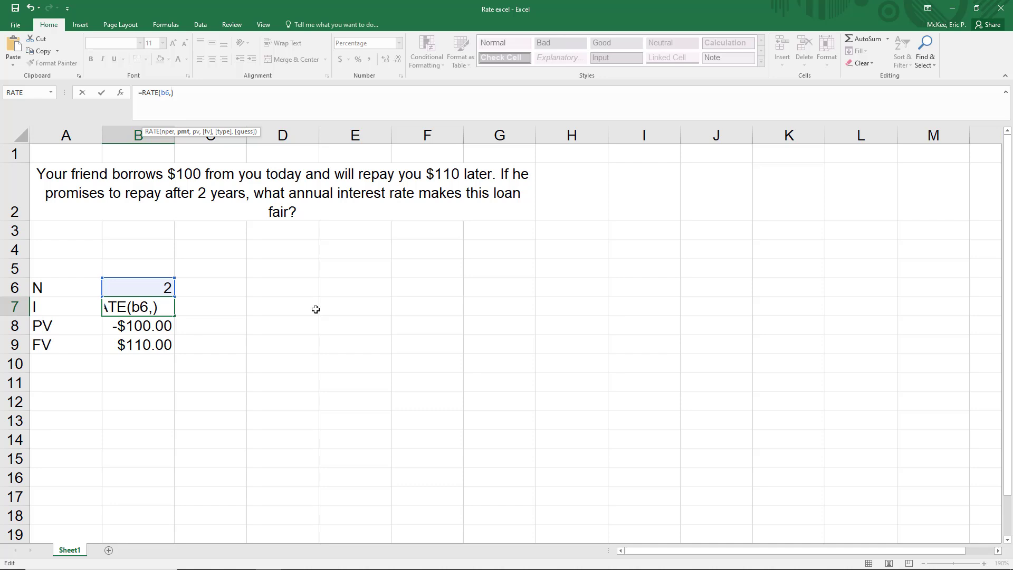
type("0,")
left_click(144, 326)
type(",")
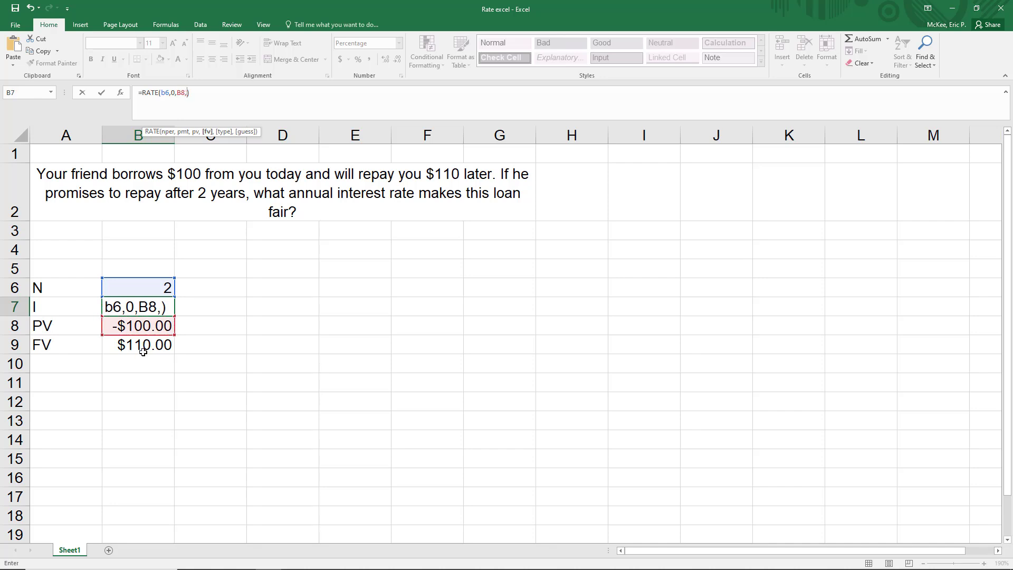
left_click(145, 344)
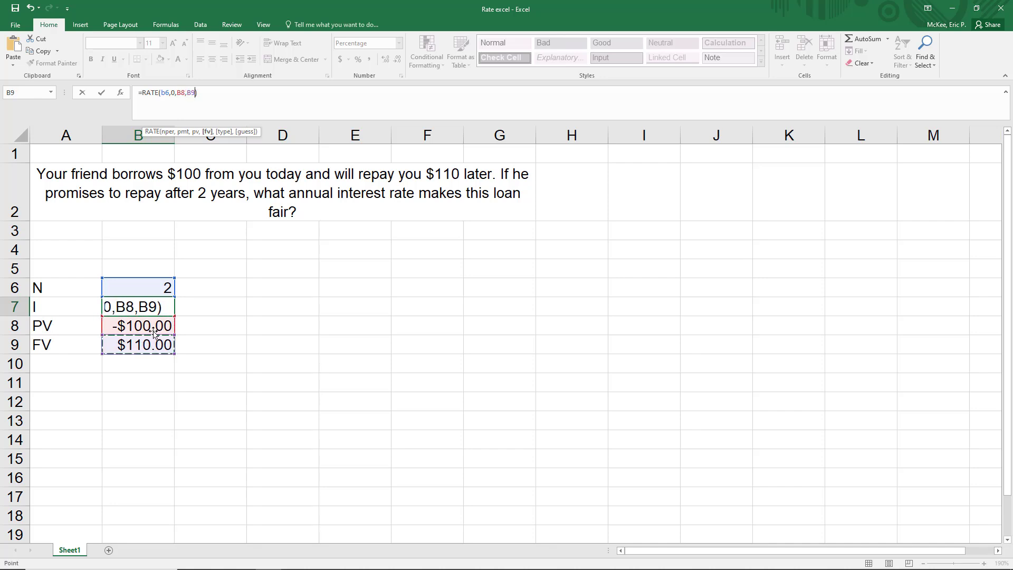
key("Return")
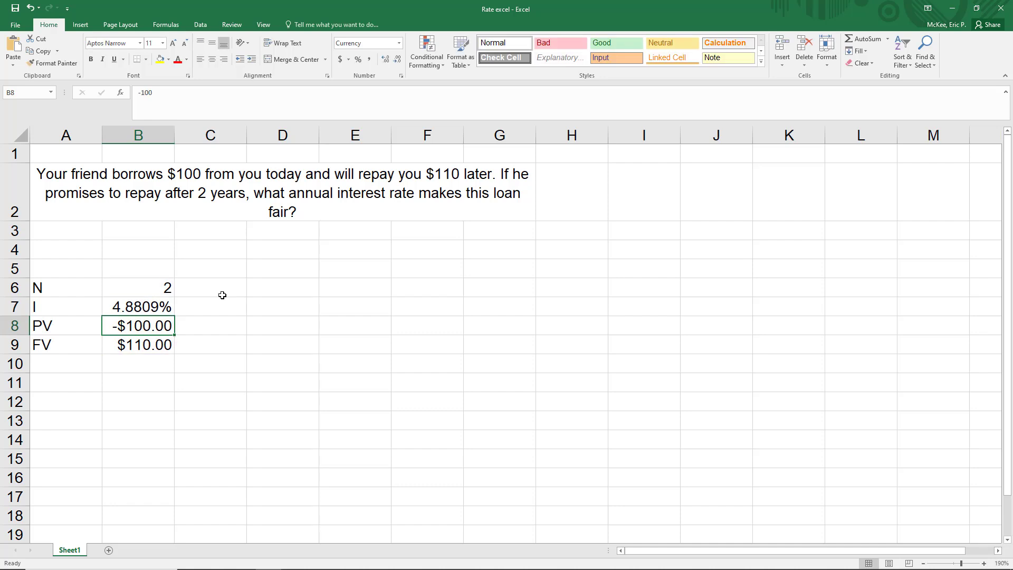
key("Up")
key("Left")
key("shift+Right")
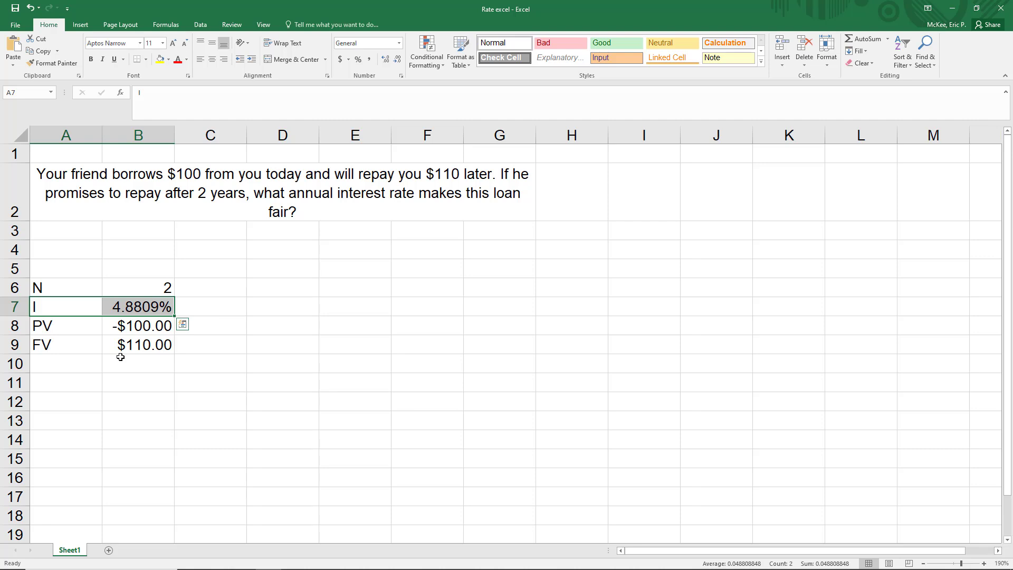
left_click_drag(70, 289, 136, 288)
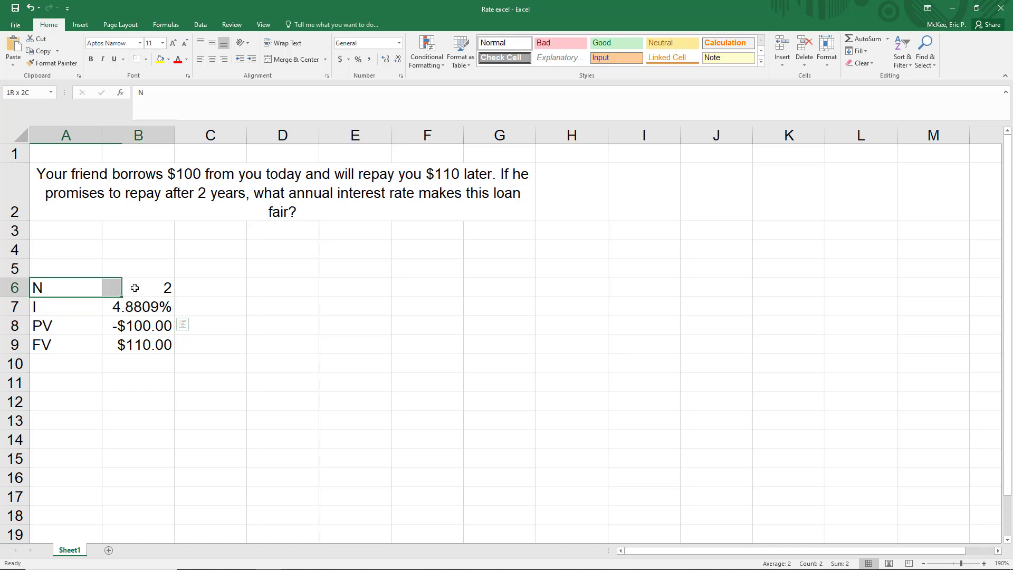
left_click_drag(90, 326, 126, 344)
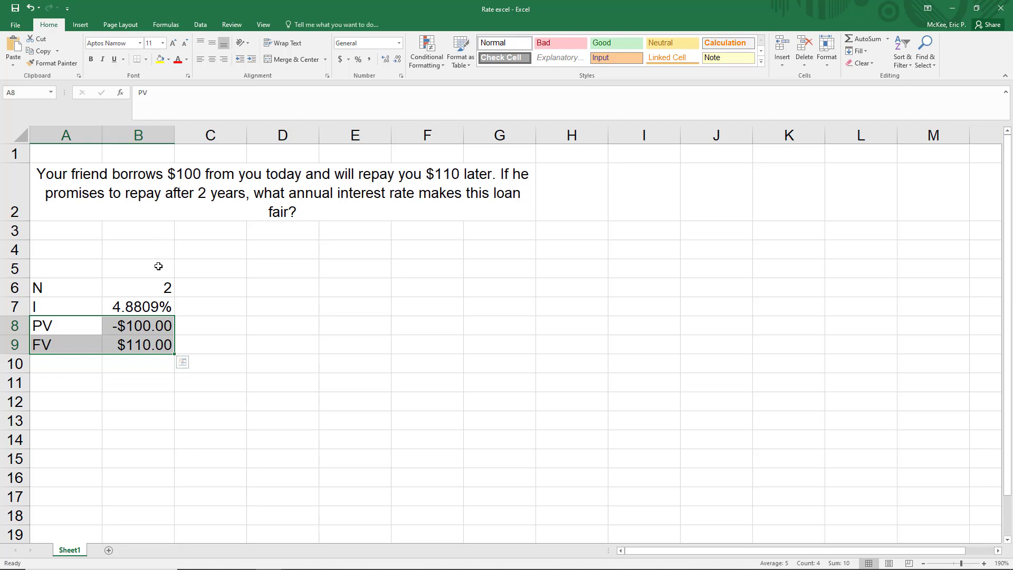
- Set the FV in cell B9 to 120 and select the interest rate row A7:B7 to check its result
left_click(148, 342)
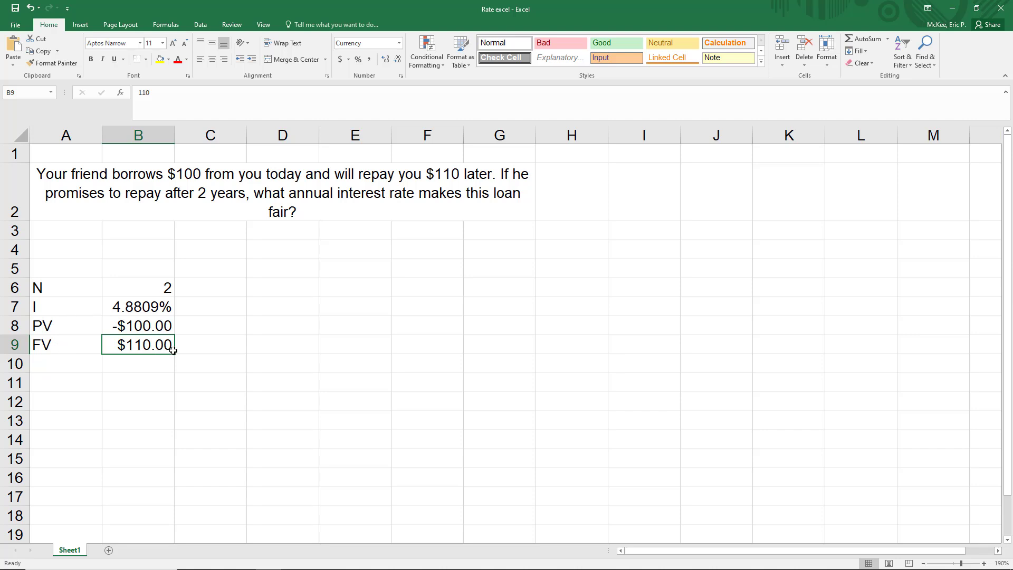
type("120")
key("Return")
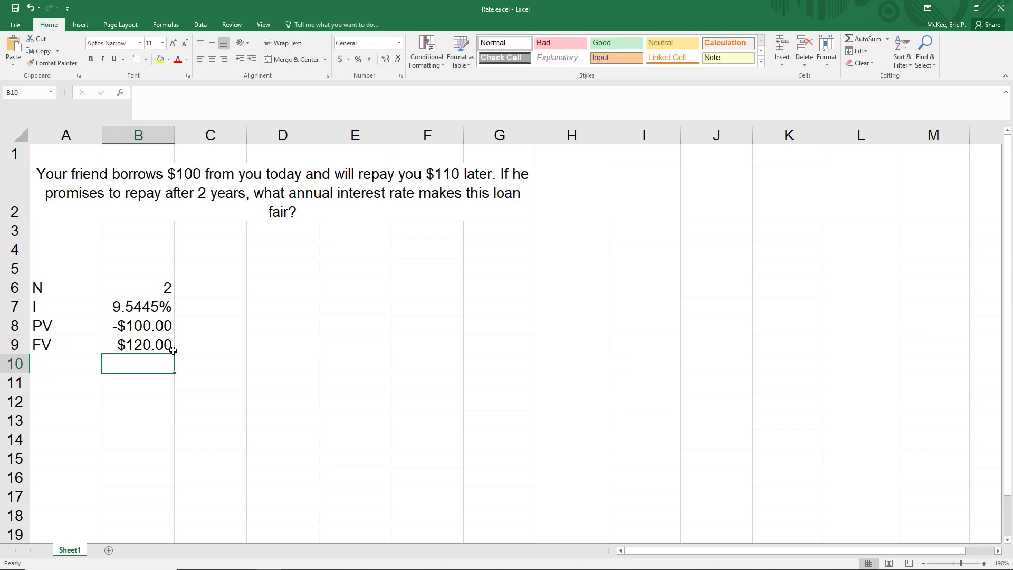
left_click_drag(61, 305, 149, 307)
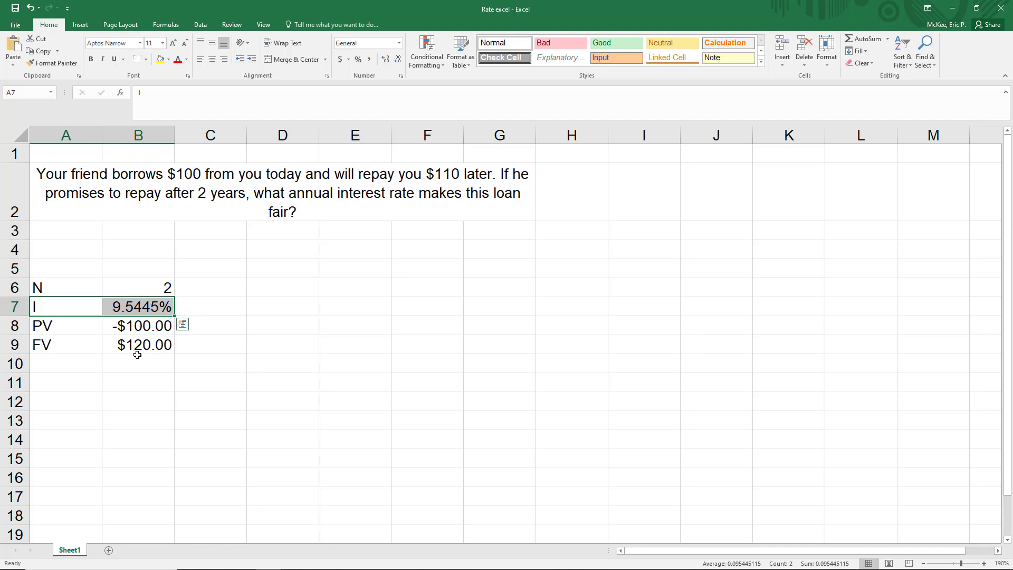